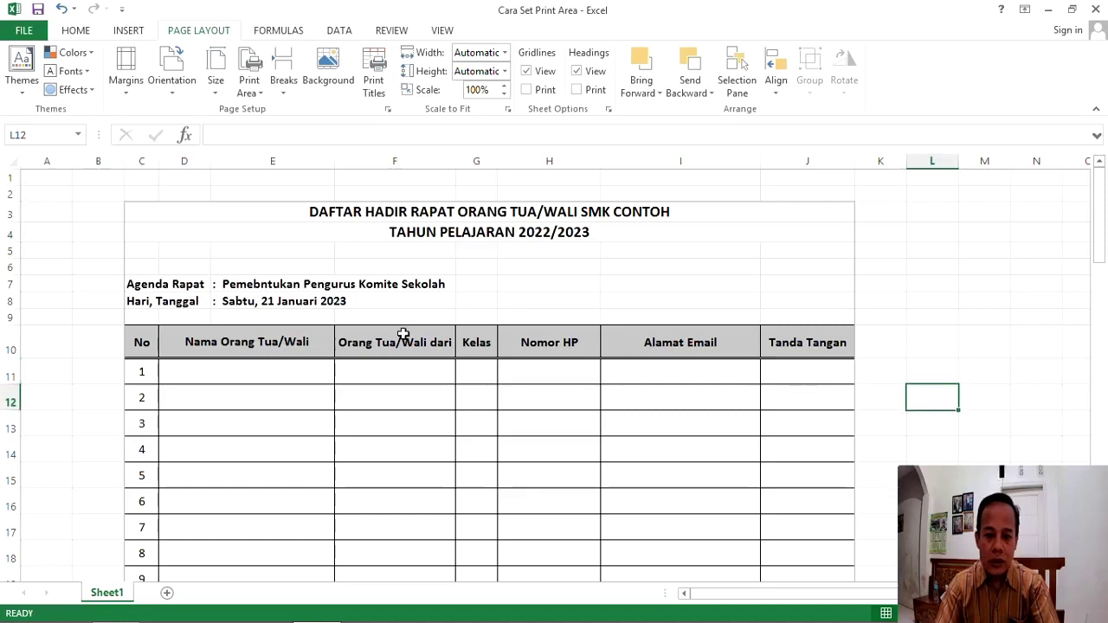
Preview how the attendance sheet currently prints.
left_click(26, 32)
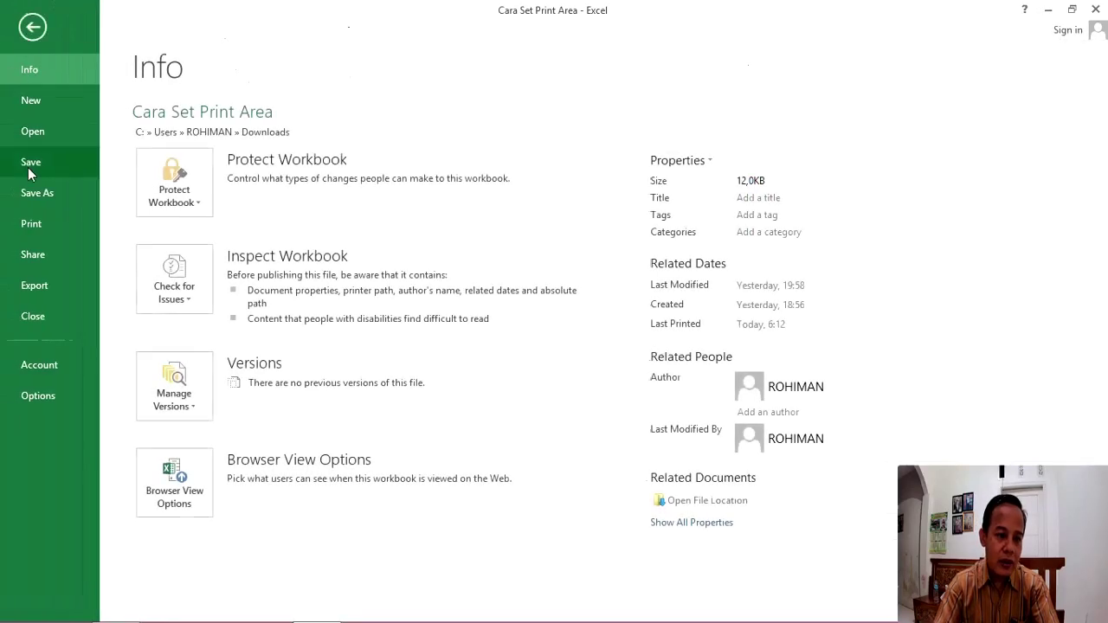
left_click(42, 227)
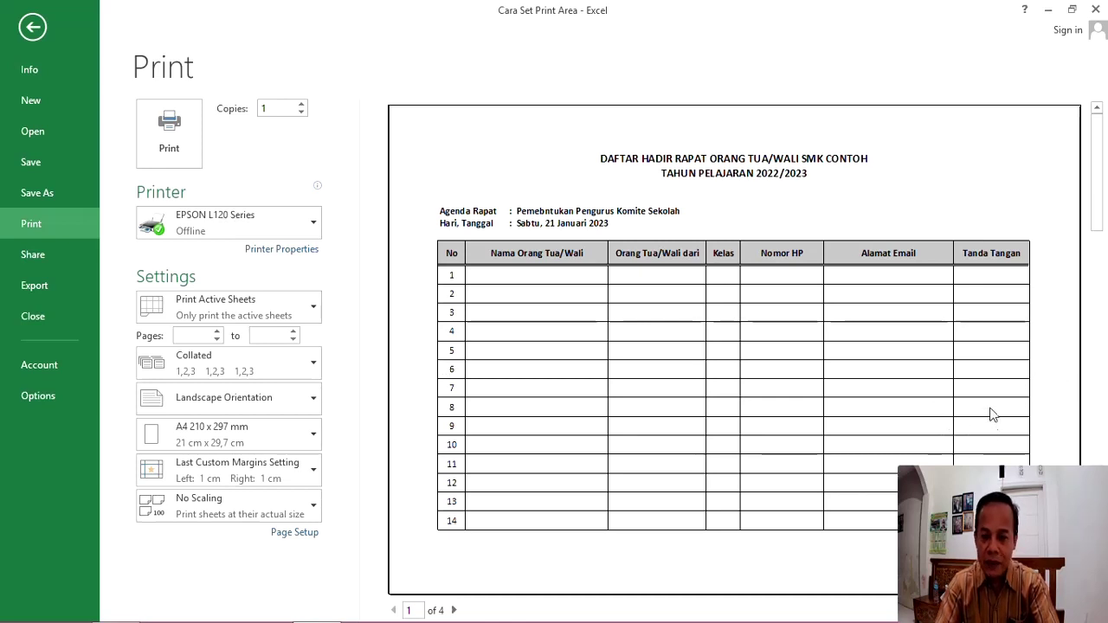
scroll(992, 414, "down", 1)
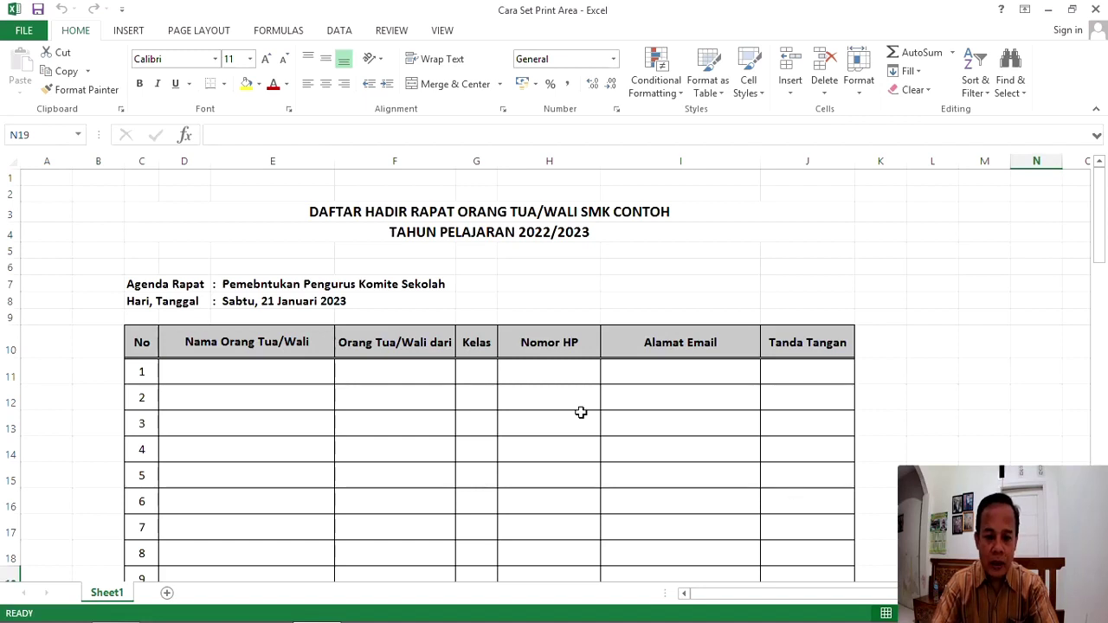
Check the title cell C3 and table cell H14, scrolling through the sheet.
left_click(517, 219)
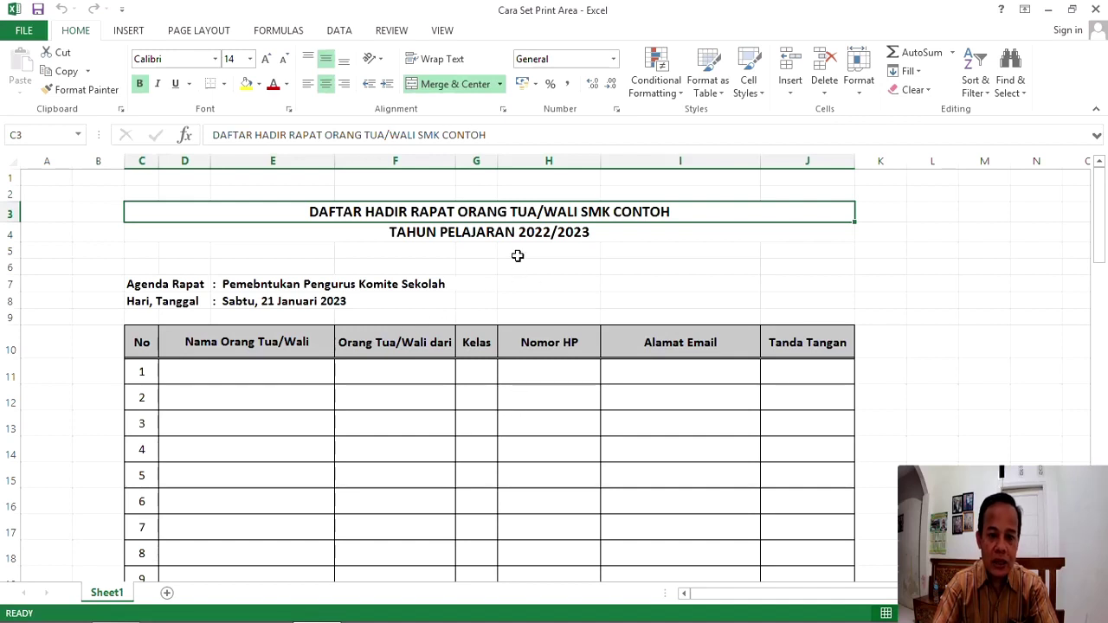
left_click(528, 452)
scroll(589, 494, "down", 9)
scroll(585, 494, "down", 5)
scroll(584, 493, "down", 5)
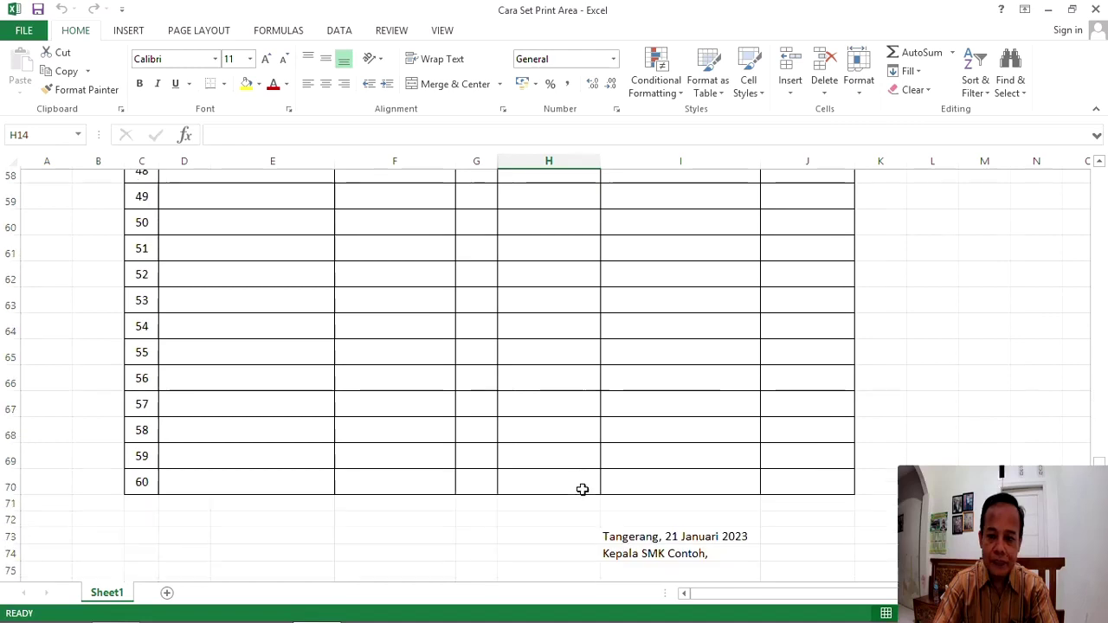
scroll(584, 490, "up", 3)
scroll(584, 490, "up", 11)
scroll(580, 483, "up", 5)
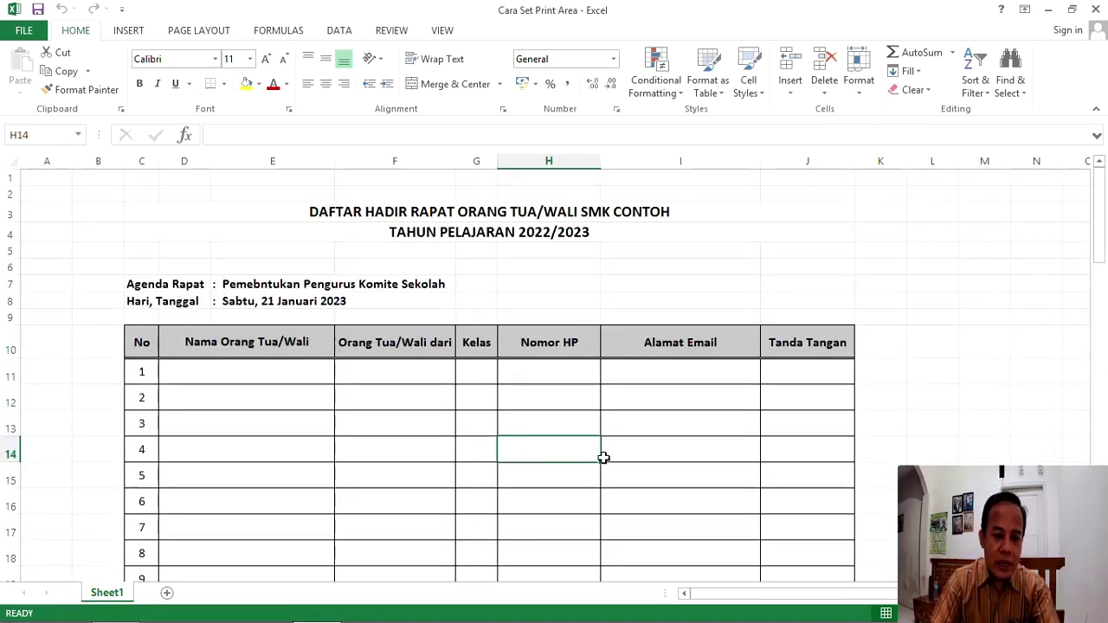
Select C3:J80, from the row-3 title down to the signature block at row 80.
left_click(481, 212)
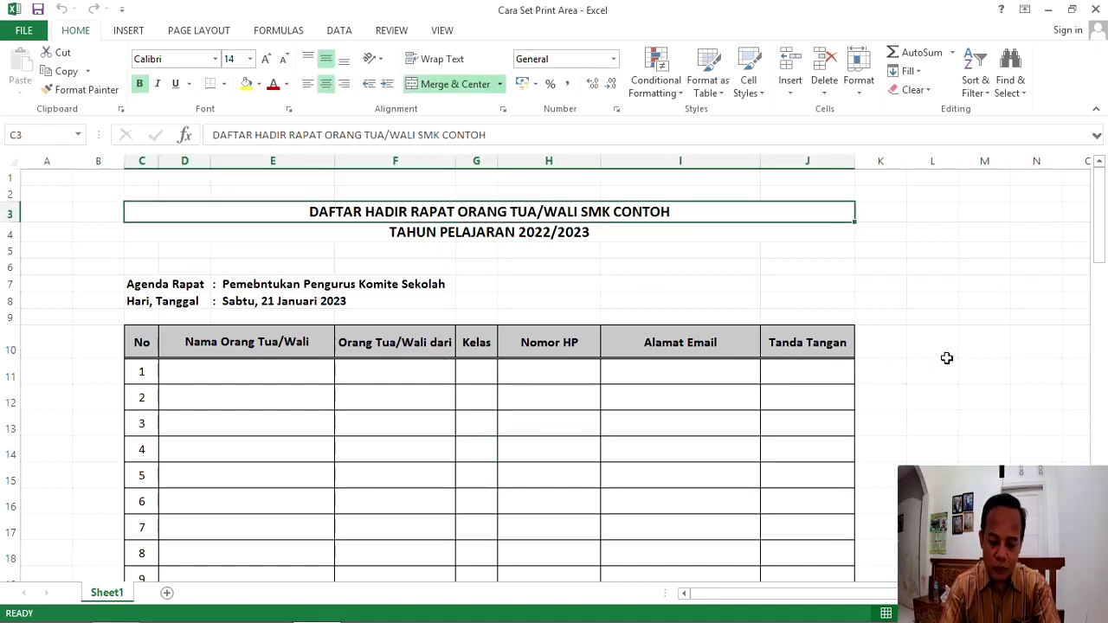
key("shift+Down")
key("shift+Down")
key("shift+Down")
key("shift+Down")
key("shift+Down")
key("shift+Down")
key("shift+Down")
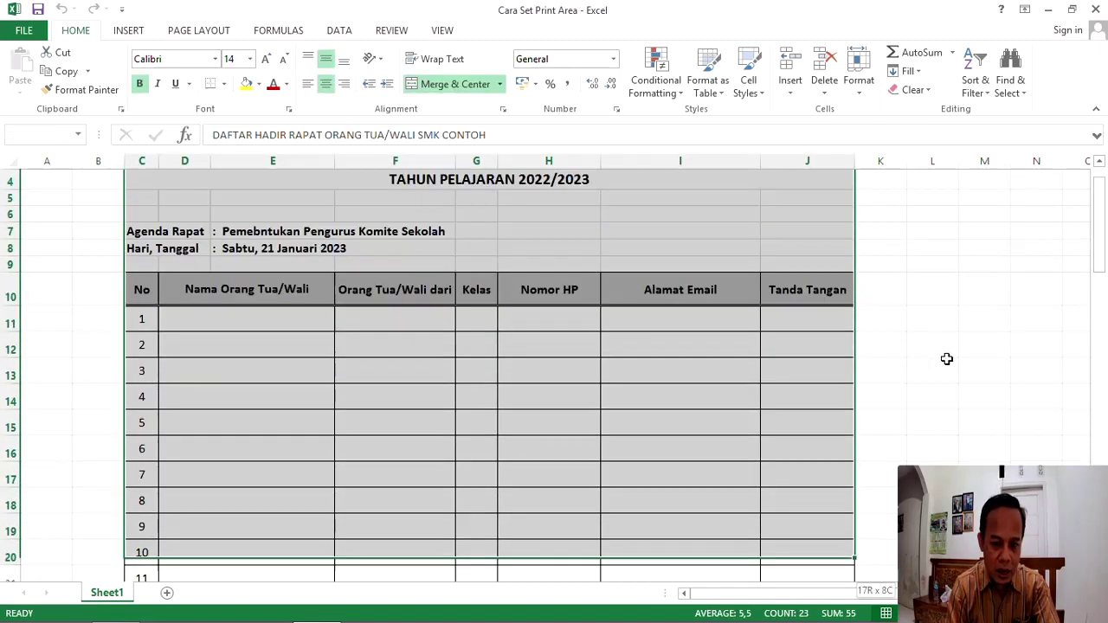
key("shift+Down")
key("shift+Down")
key("shift+Down")
key("shift+Down")
key("shift+Down")
key("shift+Down")
key("shift+Down")
key("shift+Down")
key("shift+Down")
key("shift+Down")
key("shift+Down")
key("shift+Down")
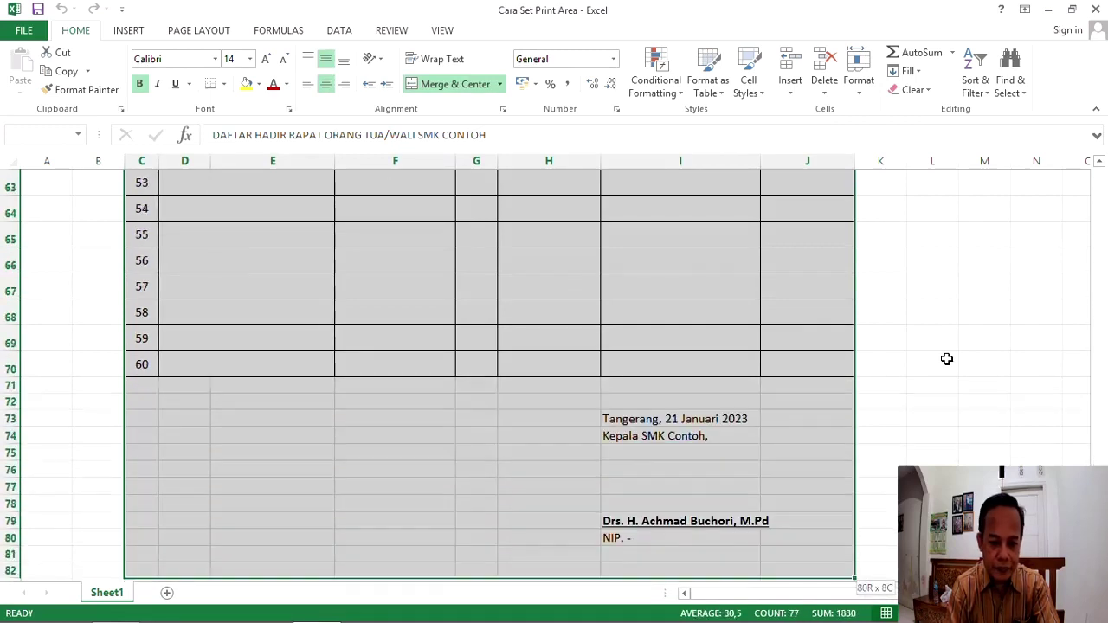
key("shift+Up")
key("shift+Up")
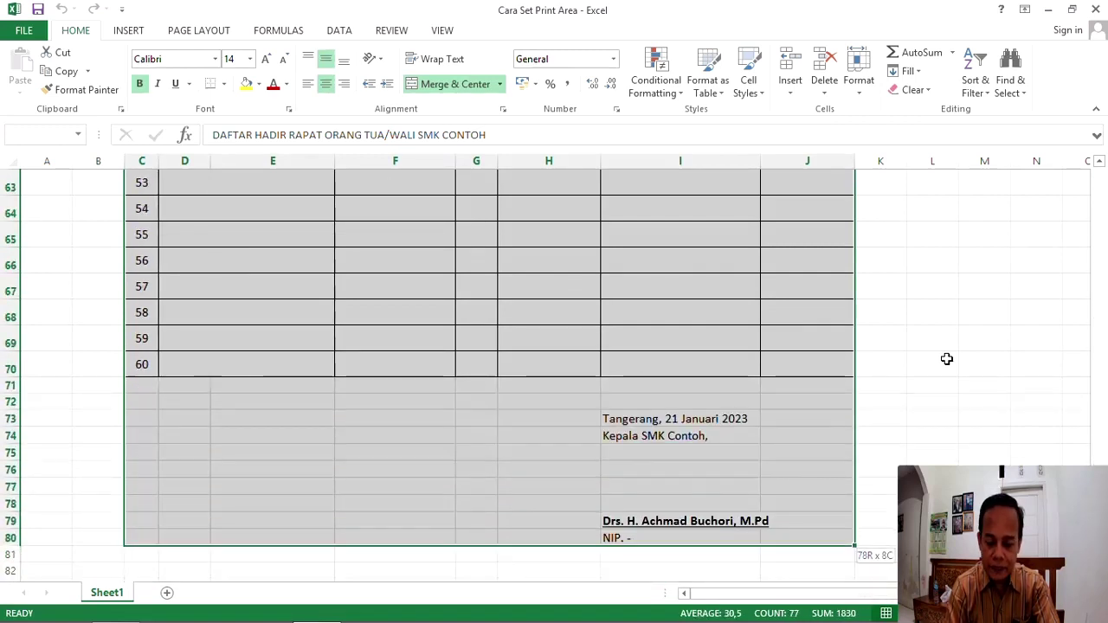
key("shift+Up")
key("shift+Down")
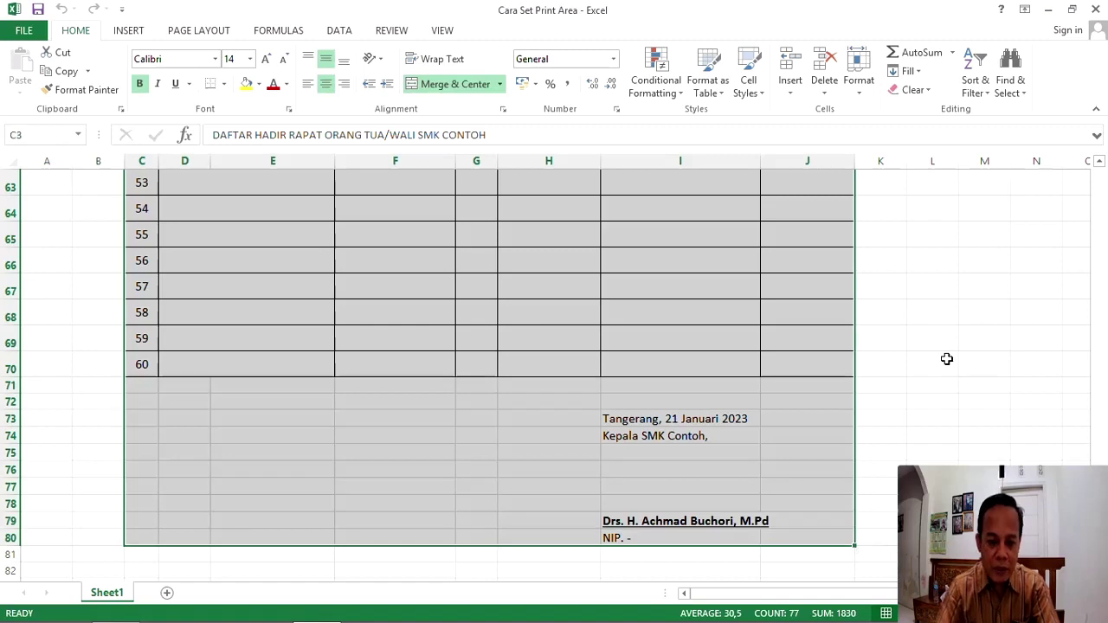
scroll(946, 359, "up", 10)
scroll(946, 358, "up", 5)
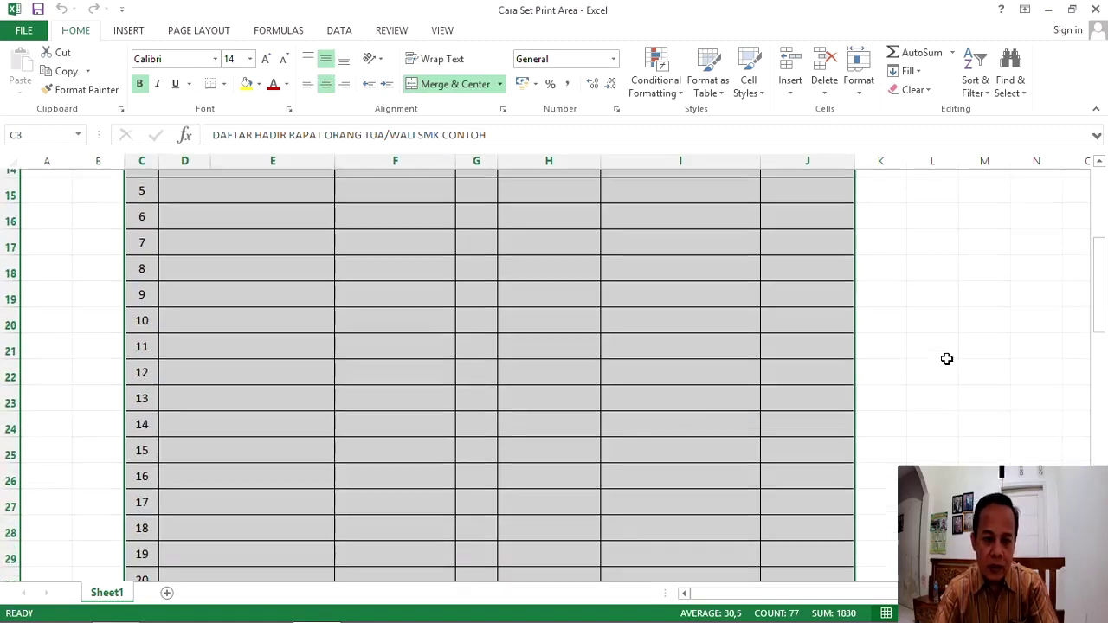
scroll(946, 358, "up", 5)
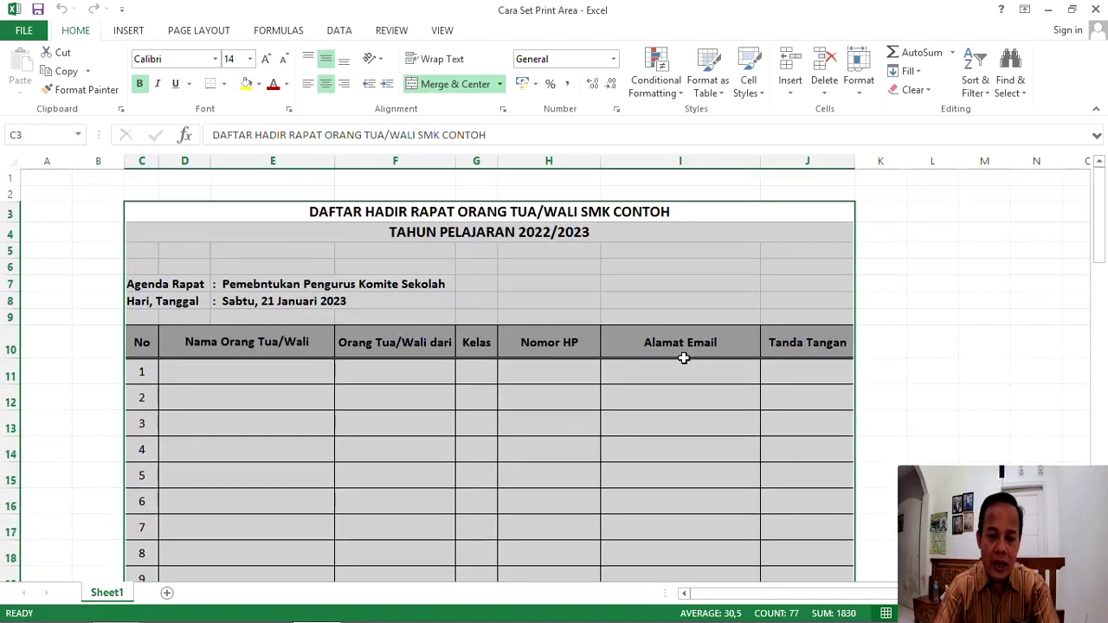
scroll(685, 354, "down", 3)
scroll(685, 364, "down", 6)
scroll(684, 365, "down", 4)
scroll(685, 364, "down", 3)
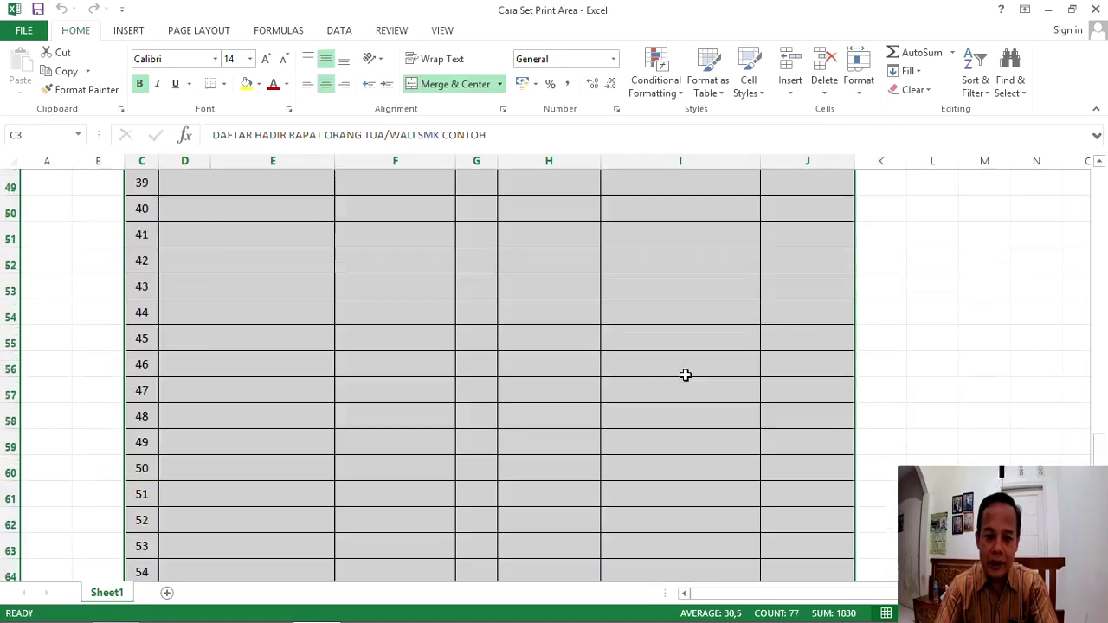
scroll(684, 367, "up", 5)
scroll(685, 375, "up", 10)
scroll(685, 375, "up", 1)
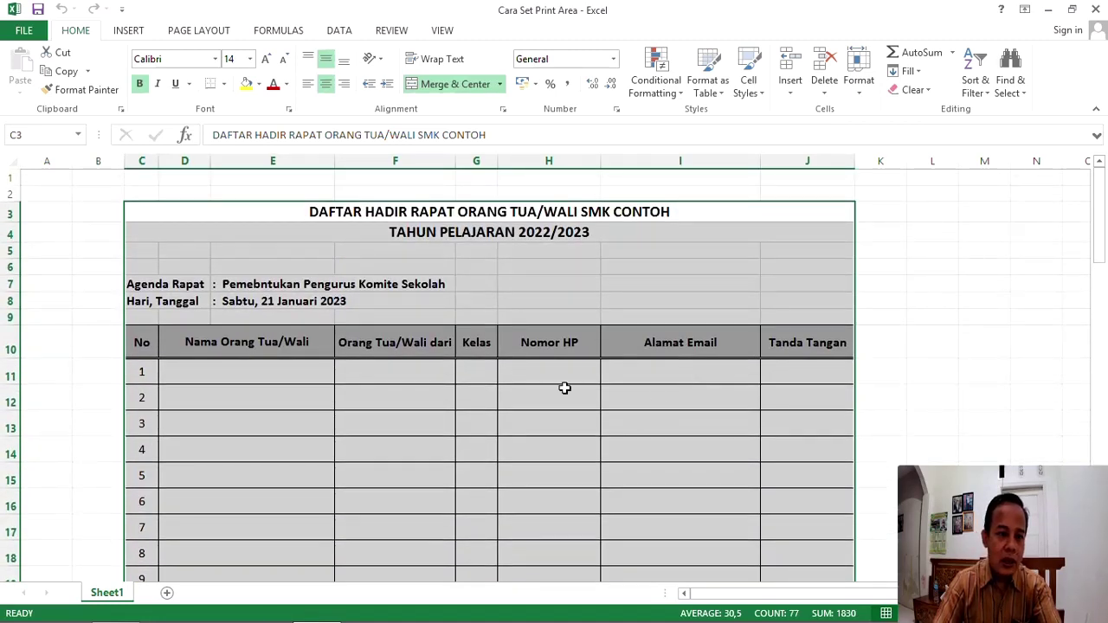
Make C3:J80 the print area via Page Layout, then deselect to reveal page breaks.
left_click(214, 36)
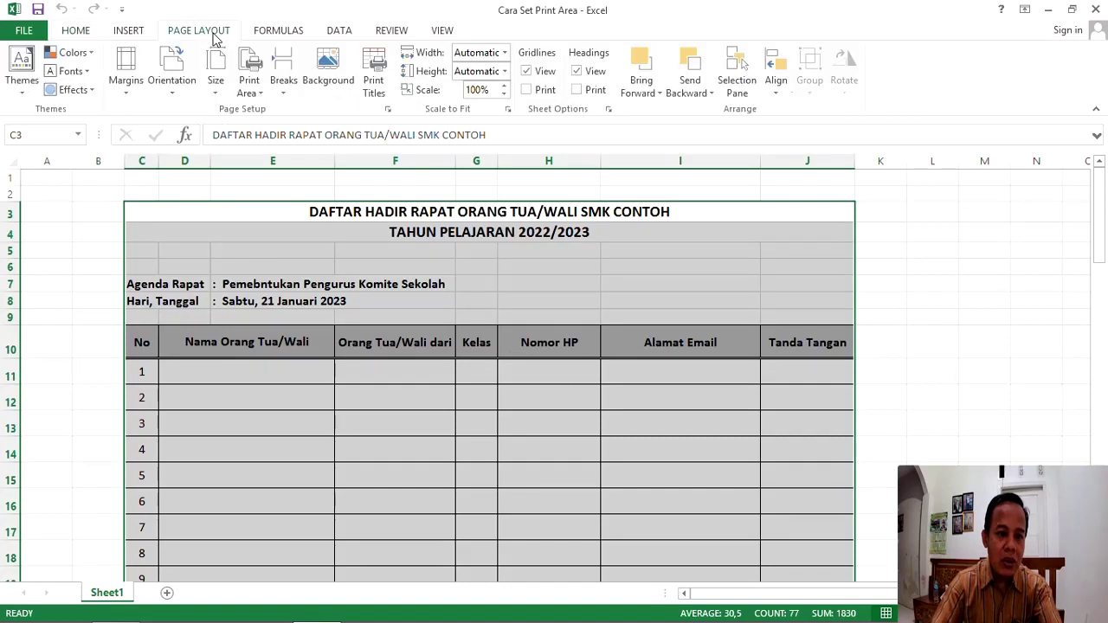
left_click(254, 89)
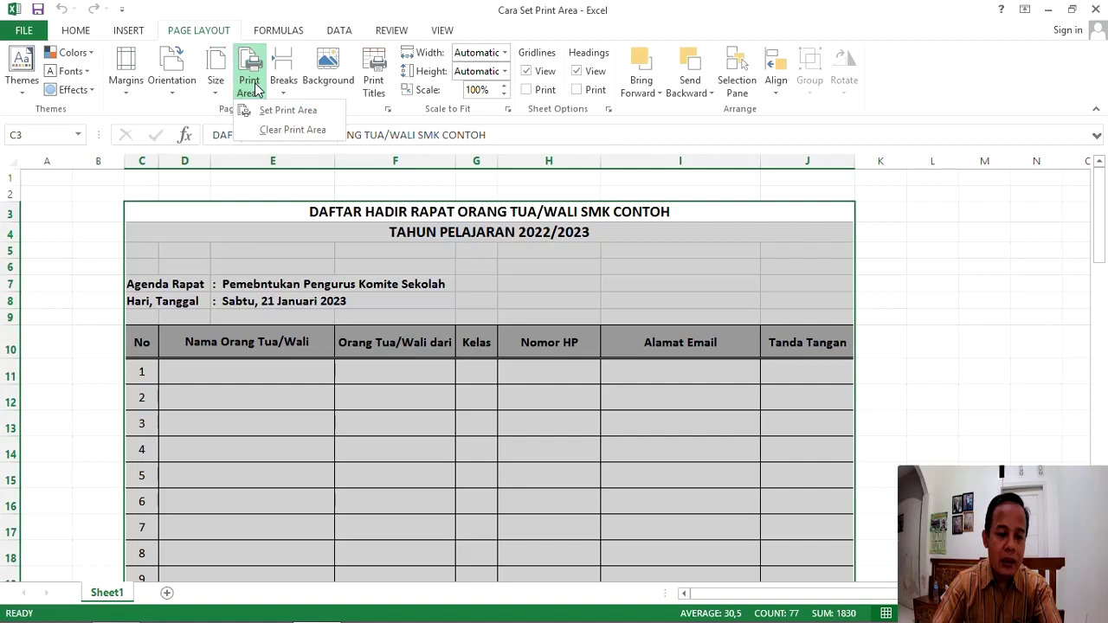
left_click(320, 117)
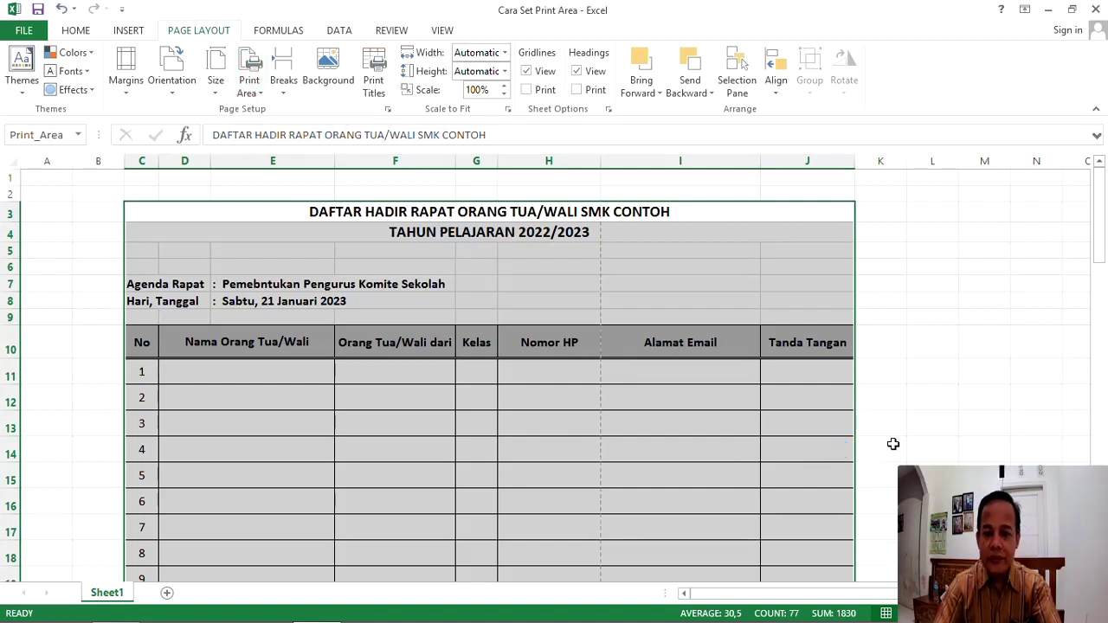
left_click(943, 441)
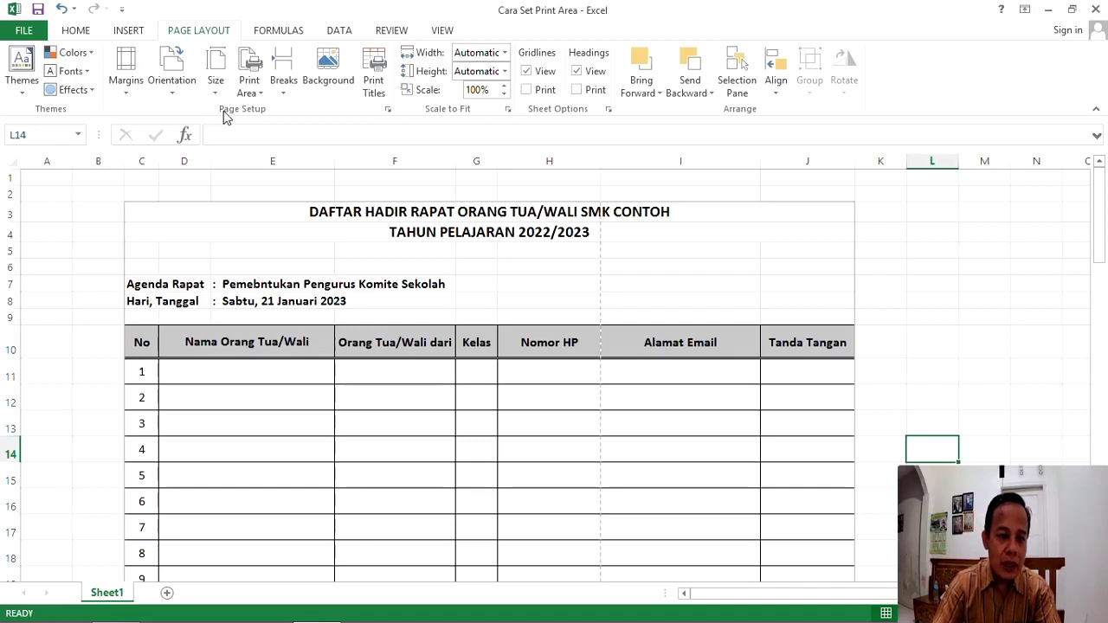
In Page Setup, keep A4 paper, choose Landscape orientation, and show the margin settings.
left_click(388, 110)
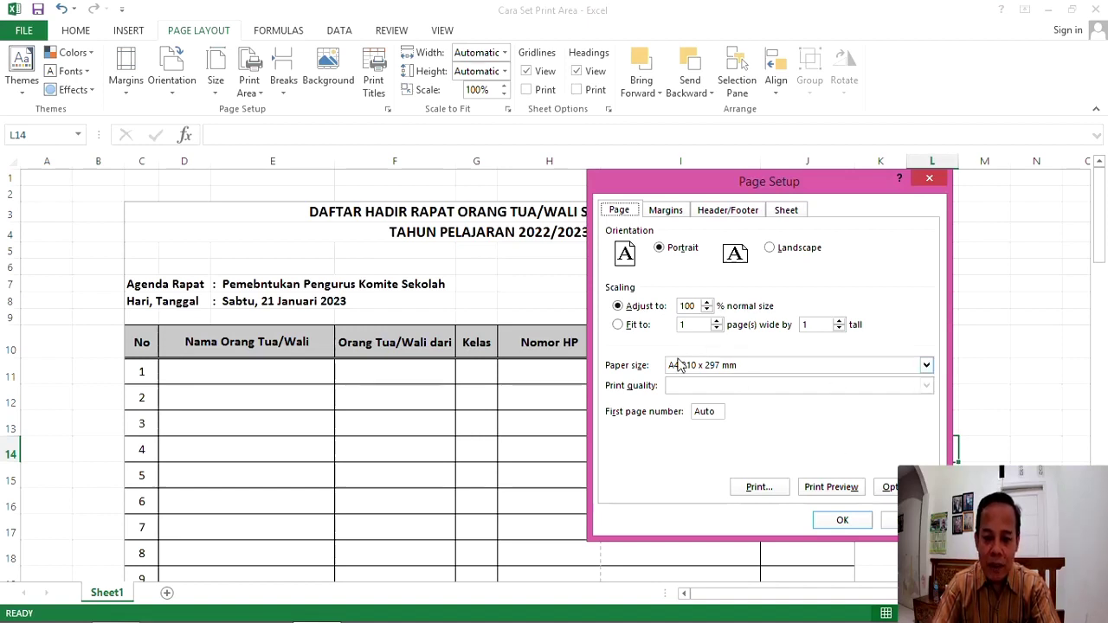
left_click(926, 365)
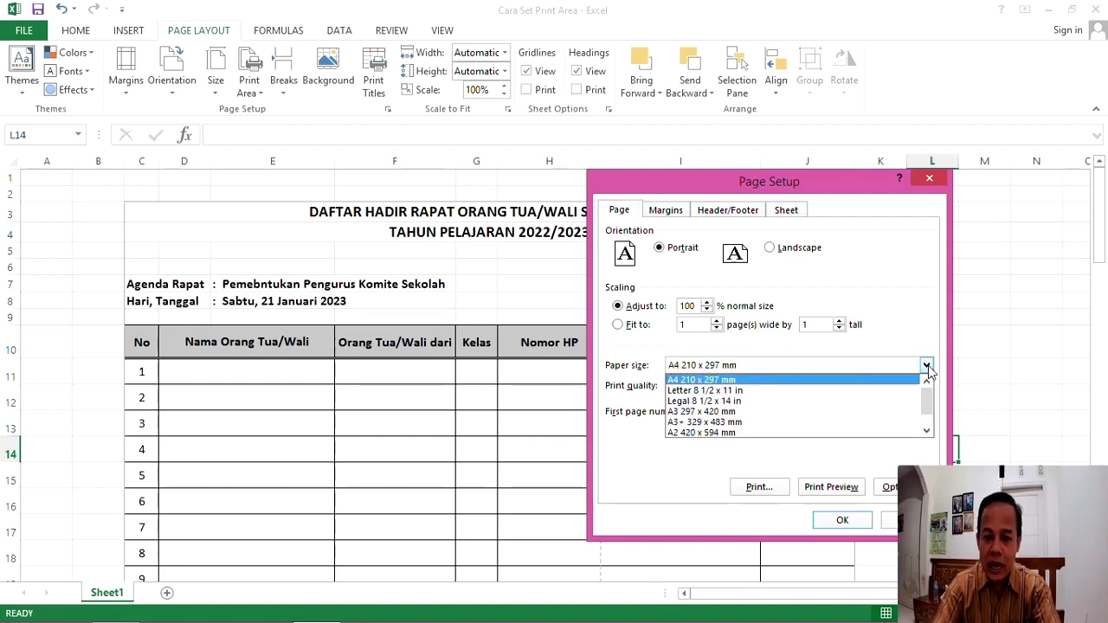
left_click(928, 365)
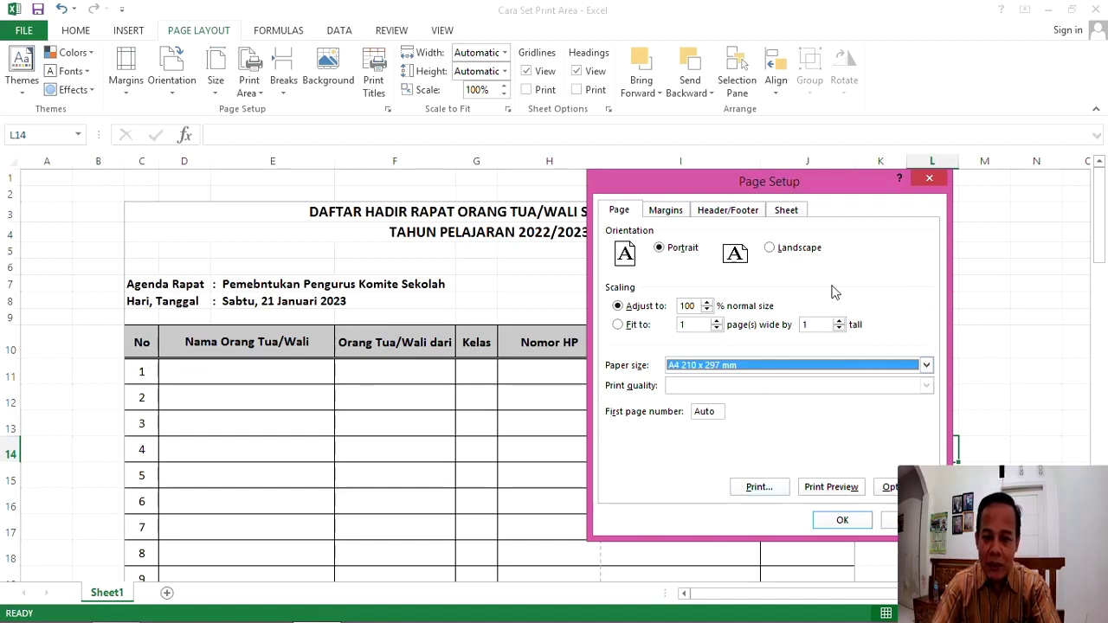
left_click(776, 259)
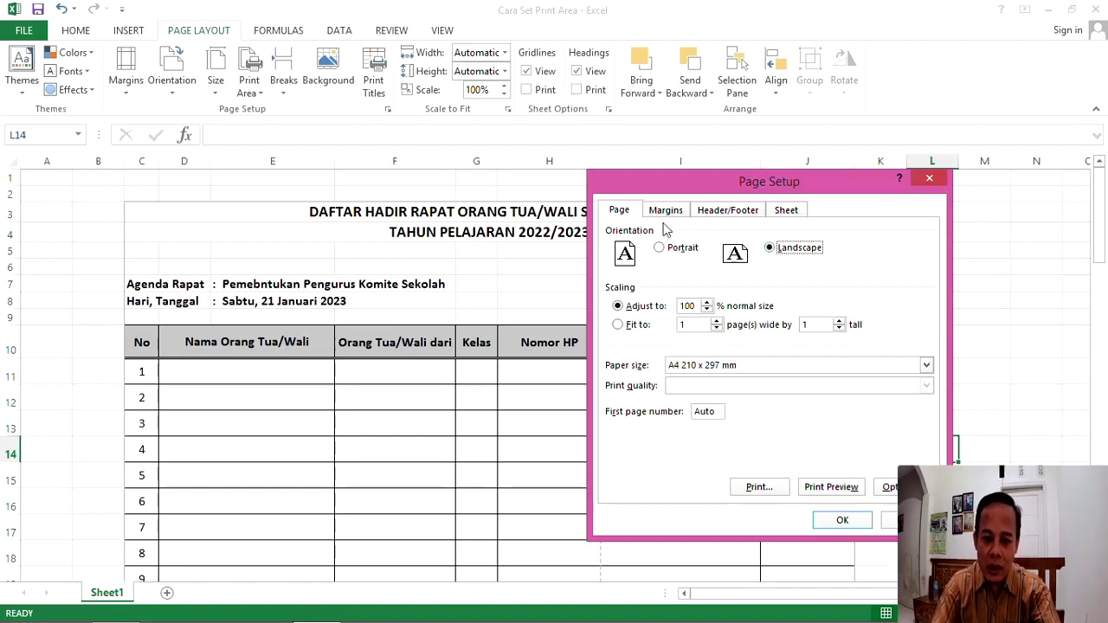
left_click(667, 213)
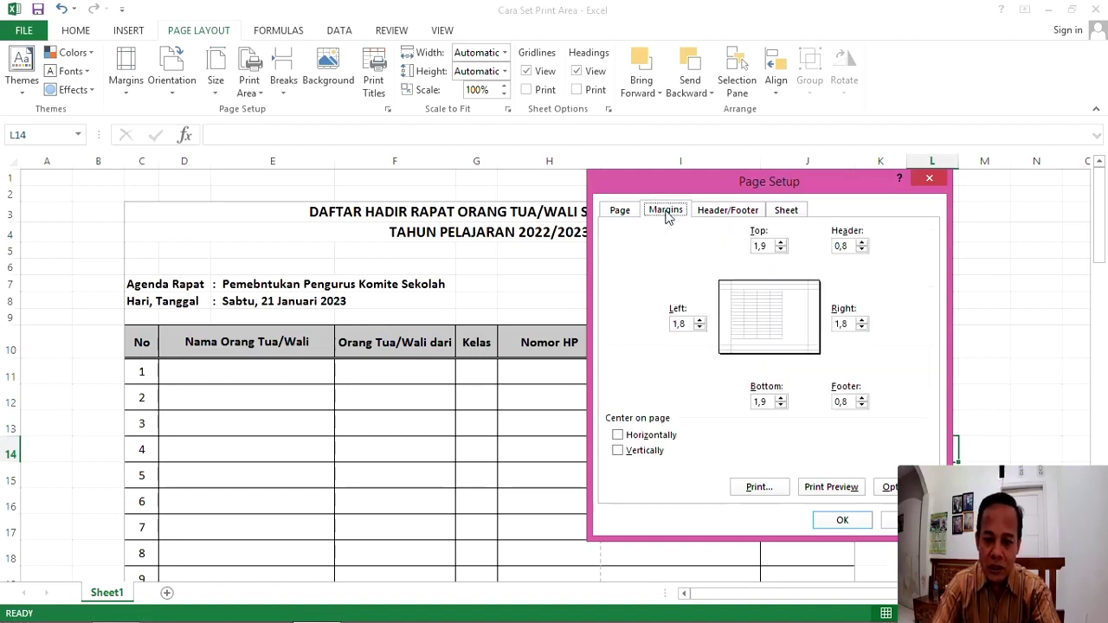
Set the left and right margins to 1 and the top and bottom margins to 2.
left_click(686, 325)
key("BackSpace")
key("BackSpace")
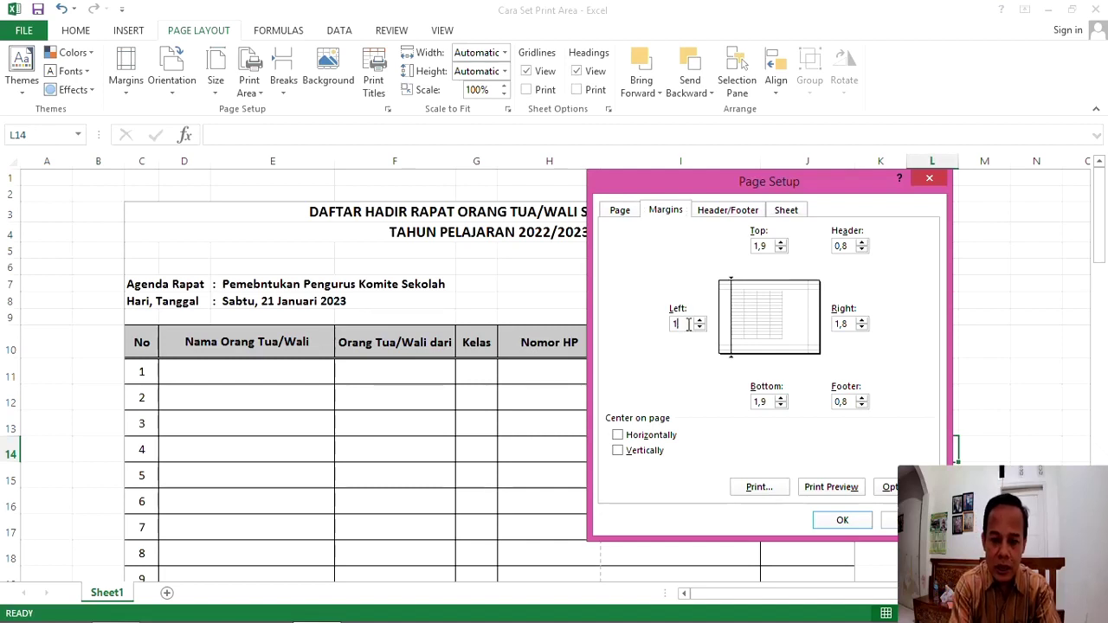
left_click(852, 325)
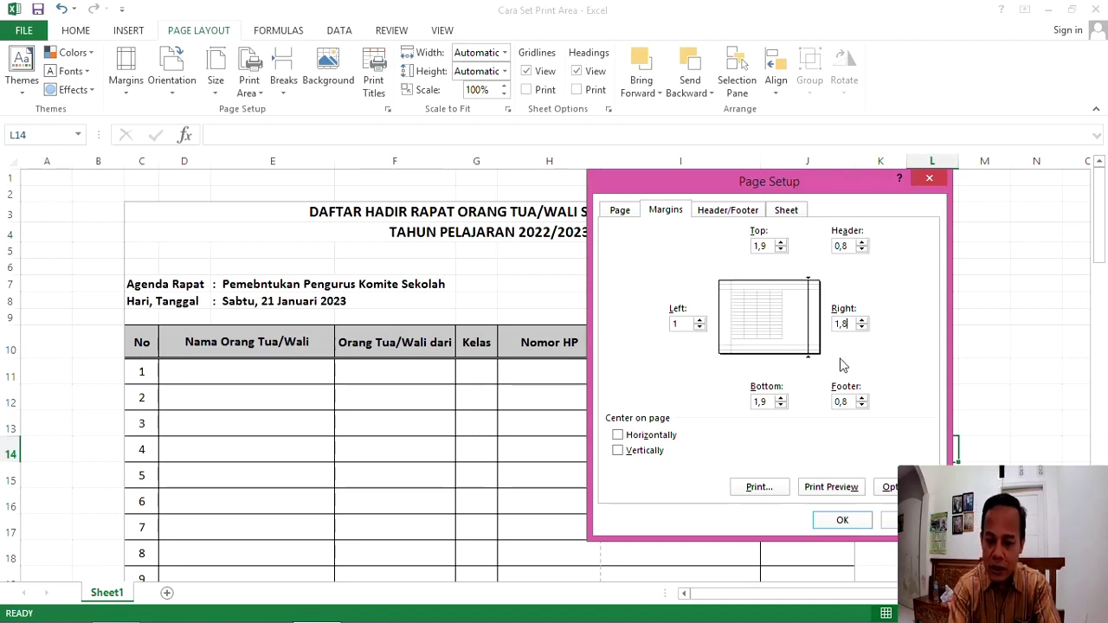
key("BackSpace")
key("BackSpace")
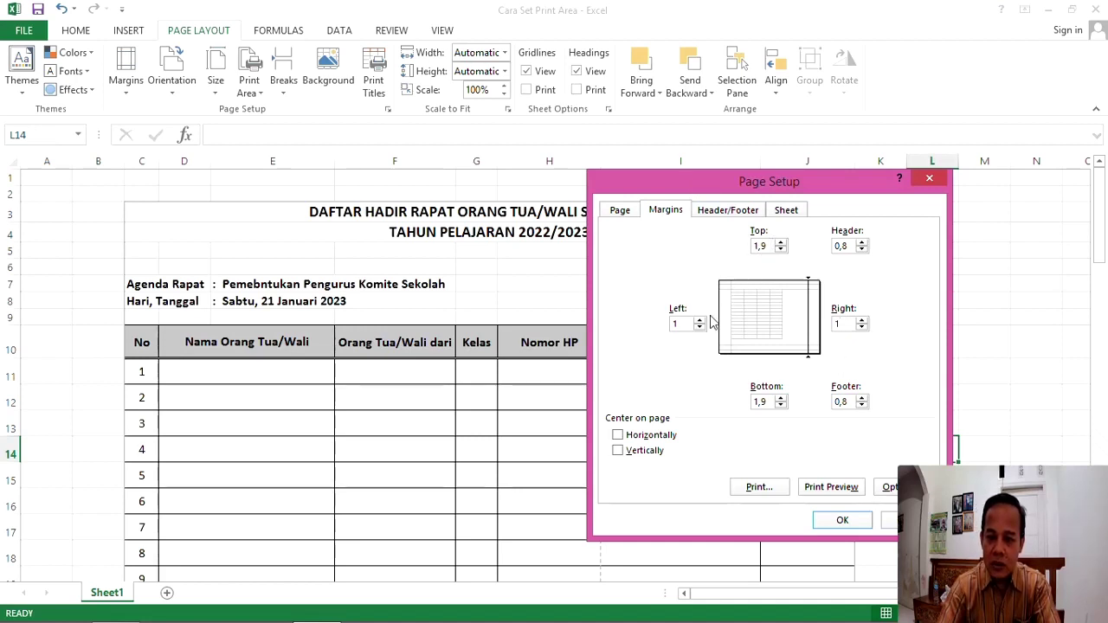
left_click(771, 251)
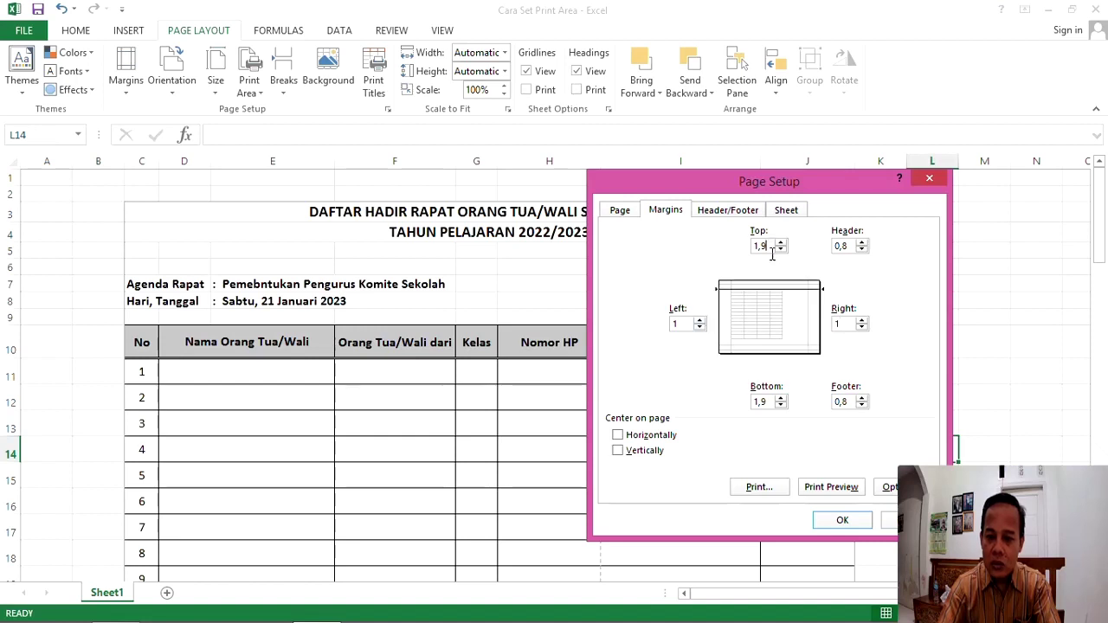
key("BackSpace")
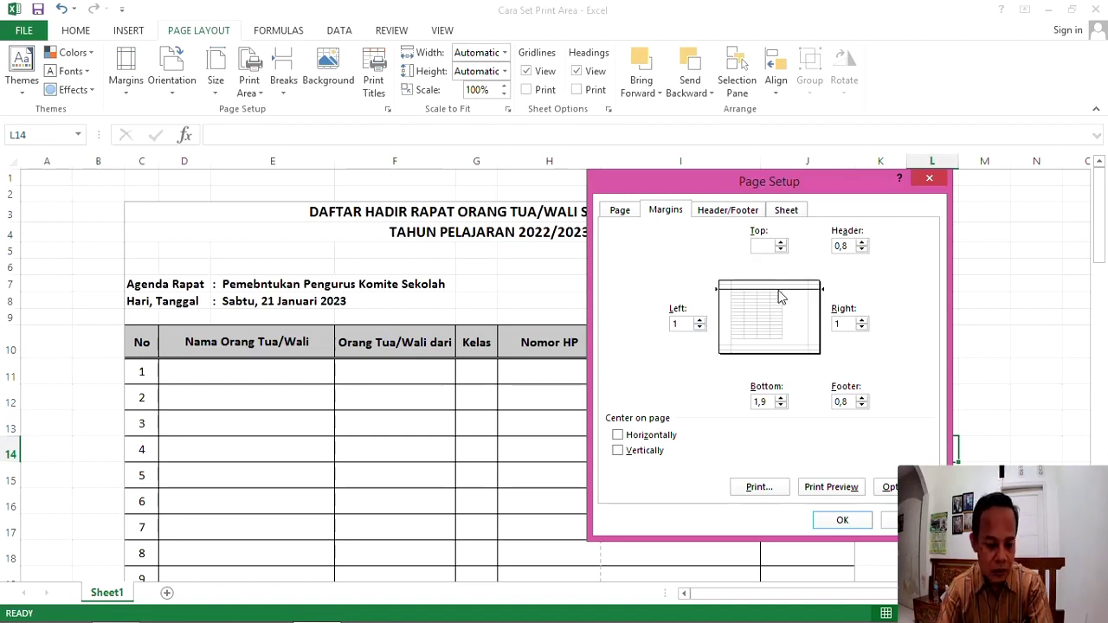
type("2")
left_click(767, 402)
type("2")
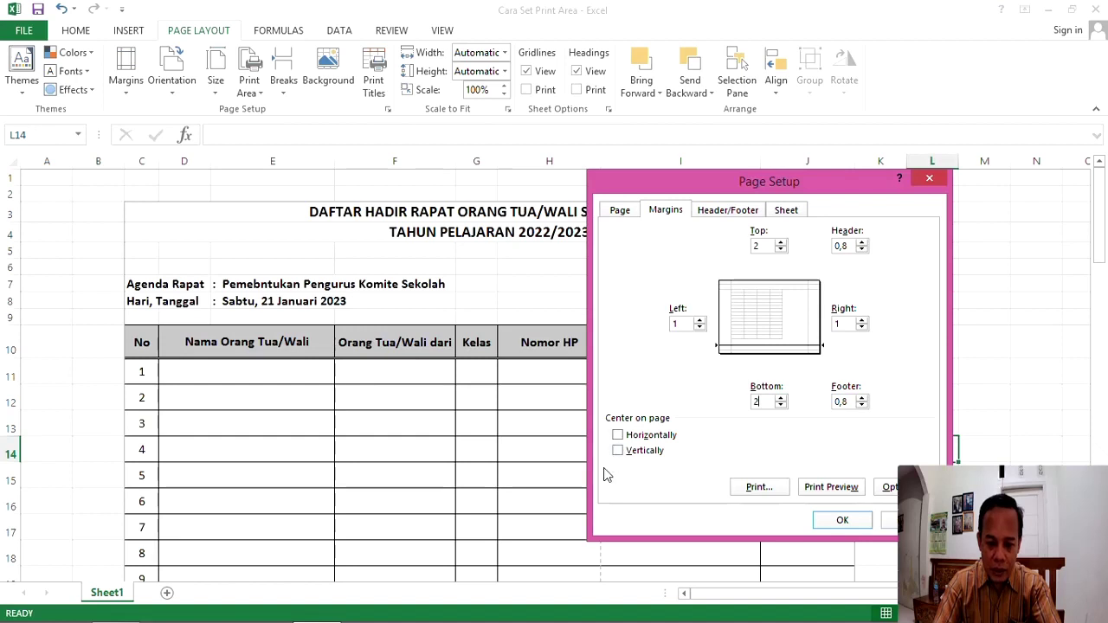
Centre the printout horizontally and apply the page setup changes.
left_click(618, 438)
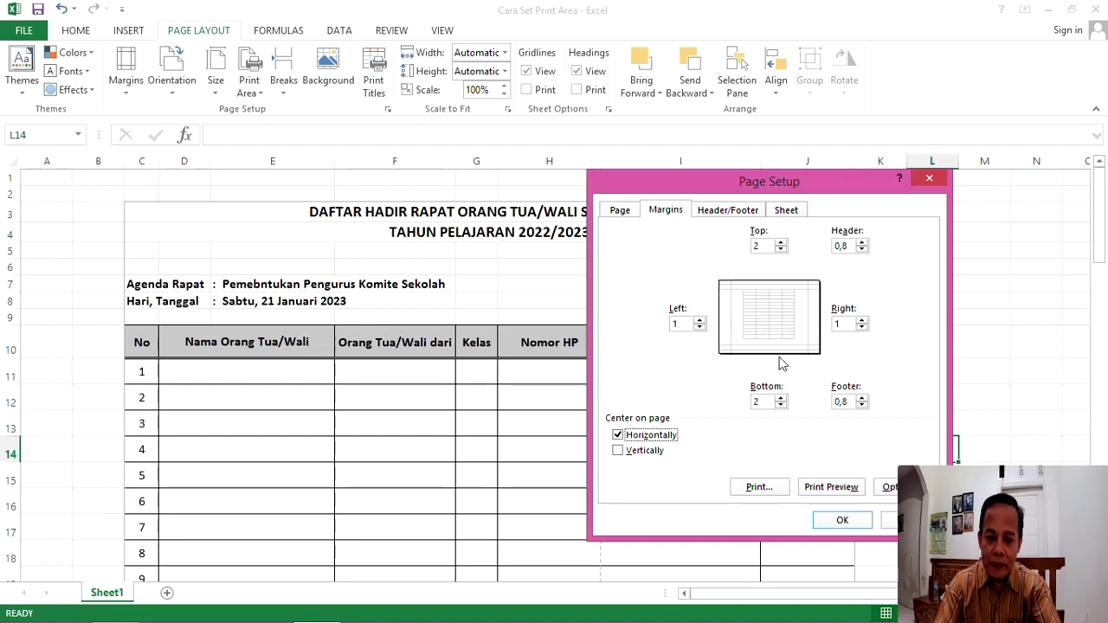
left_click(851, 526)
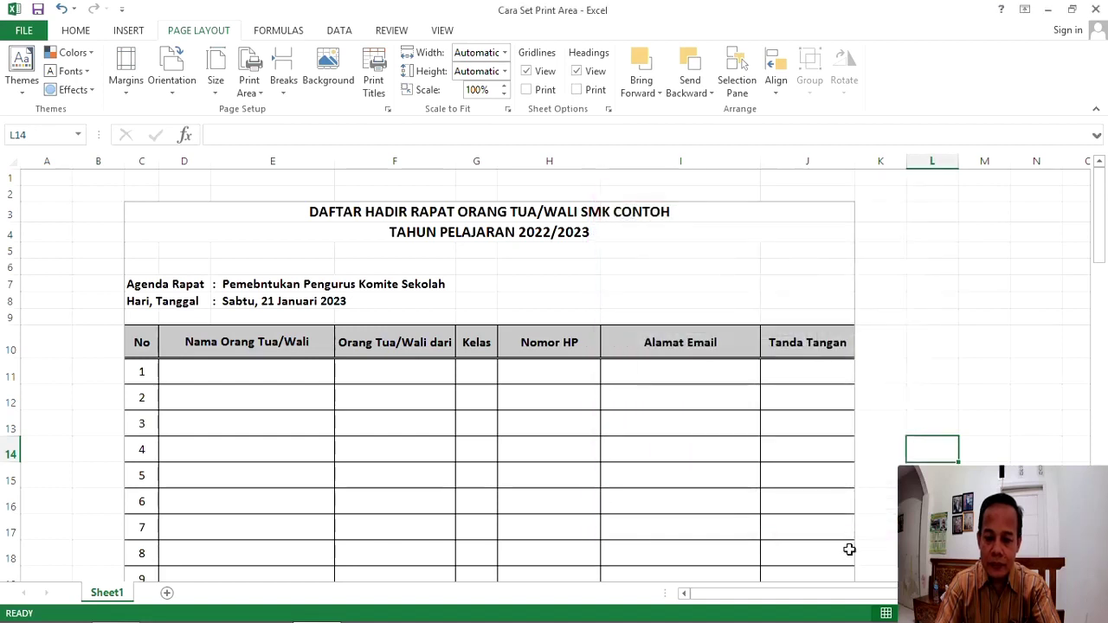
left_click(922, 379)
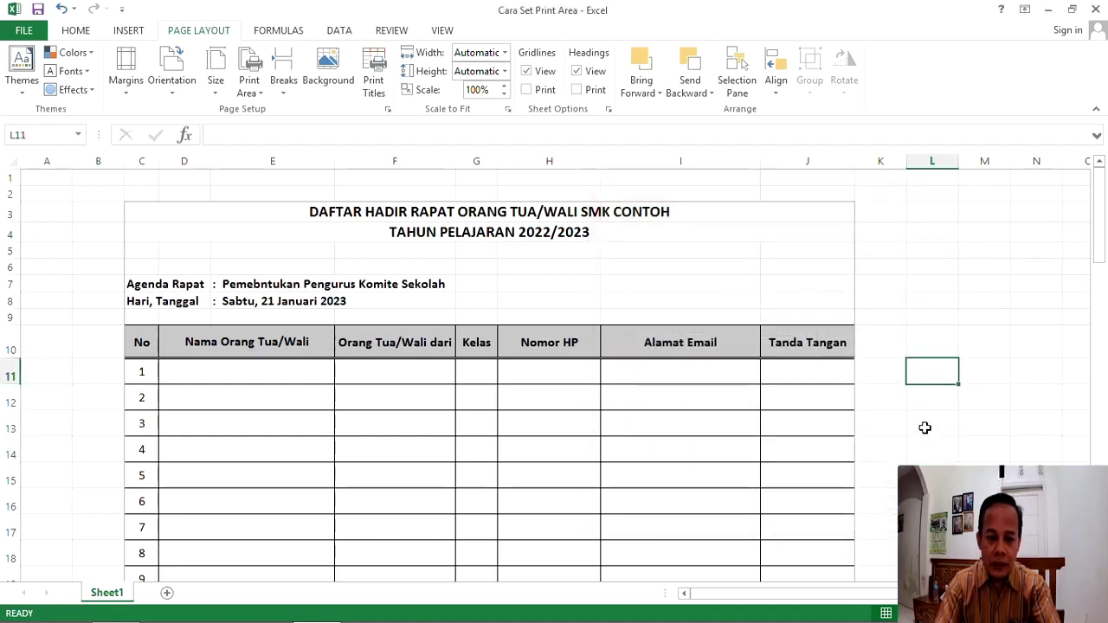
left_click(937, 400)
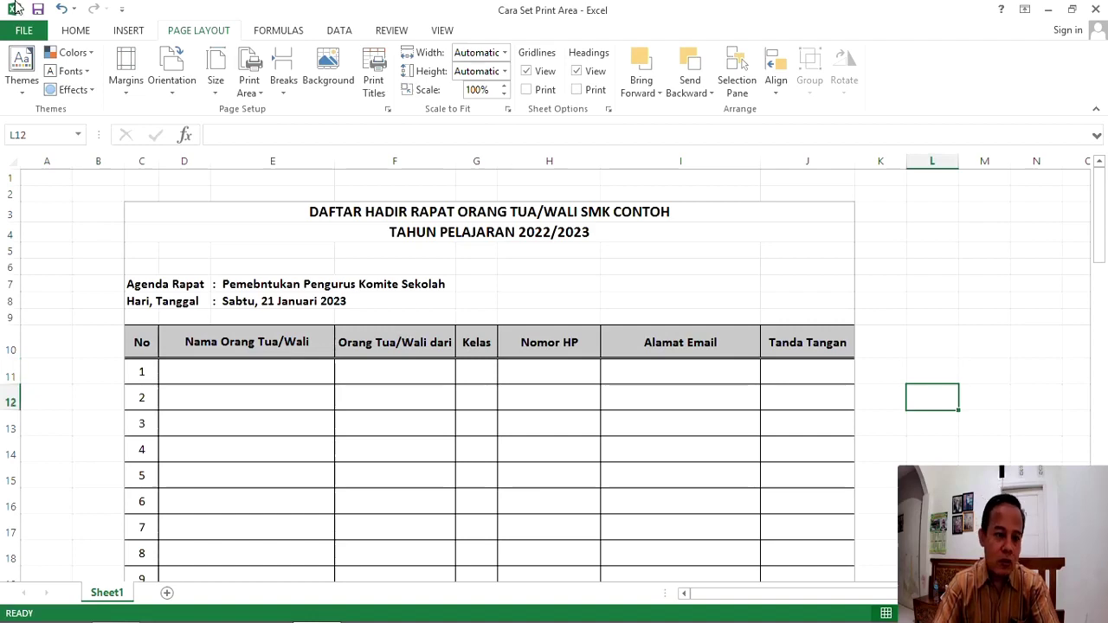
left_click(25, 33)
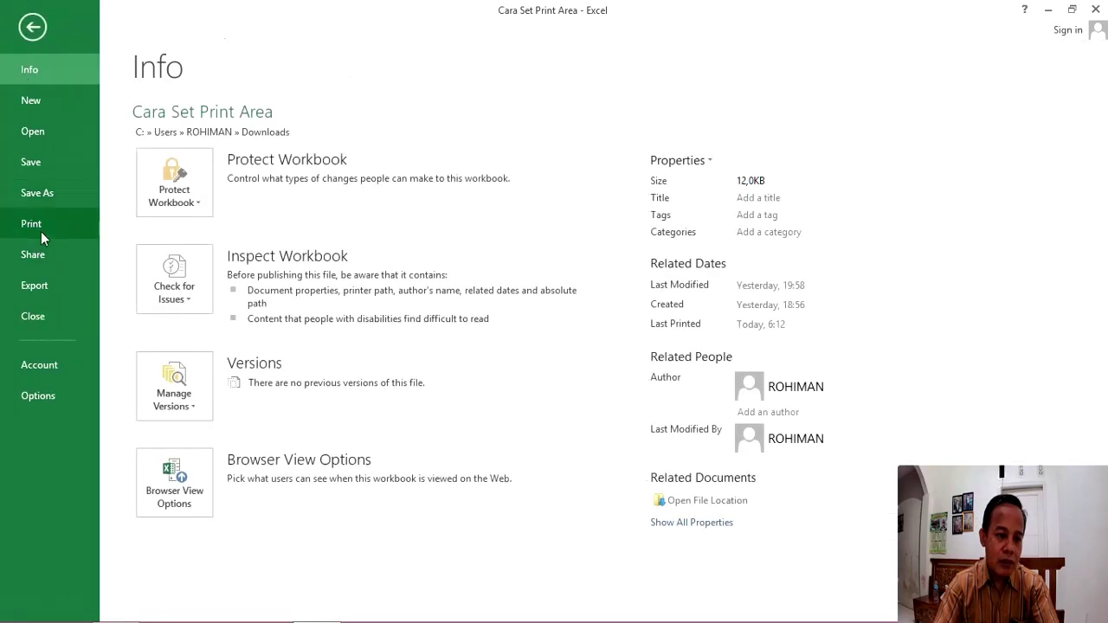
Page through the 4-page landscape print preview, then return to the worksheet.
left_click(44, 228)
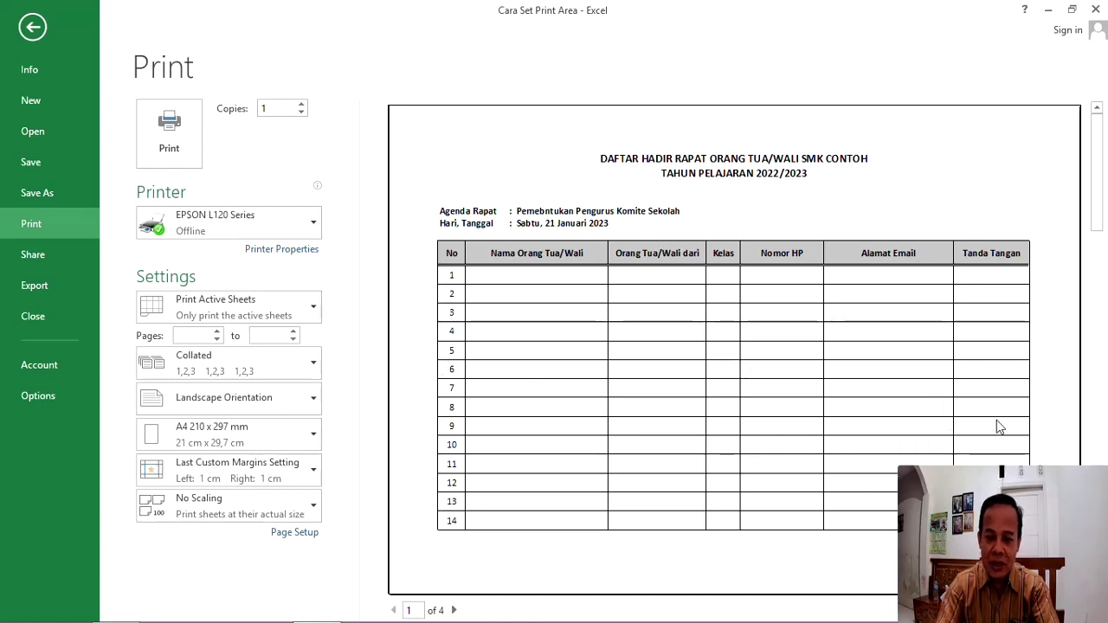
scroll(992, 414, "down", 1)
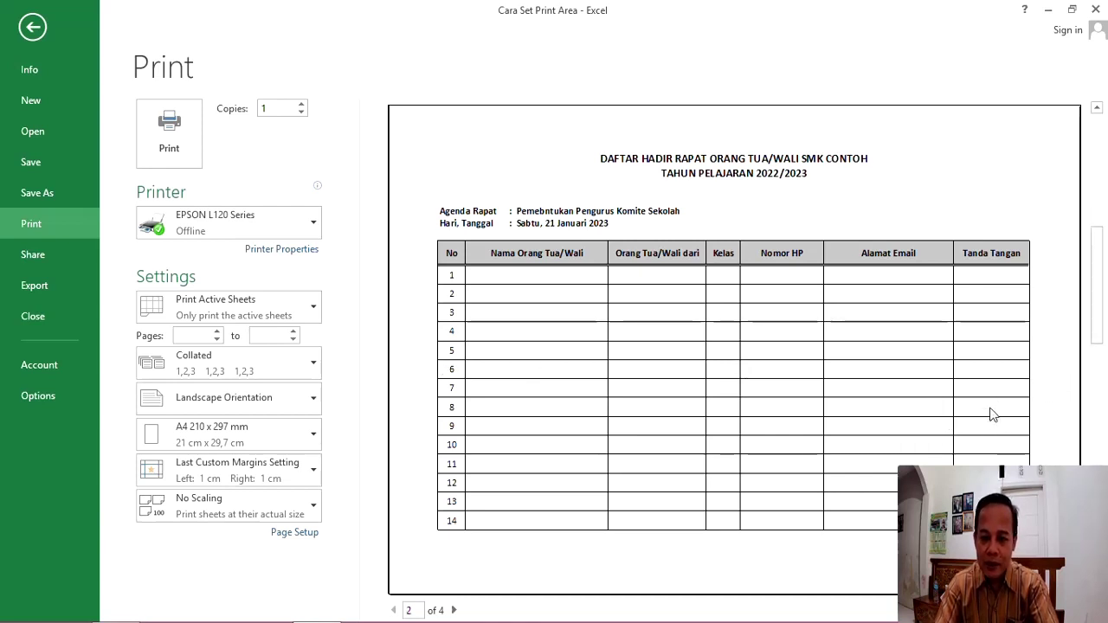
scroll(993, 413, "down", 1)
scroll(993, 414, "down", 1)
scroll(993, 414, "down", 1)
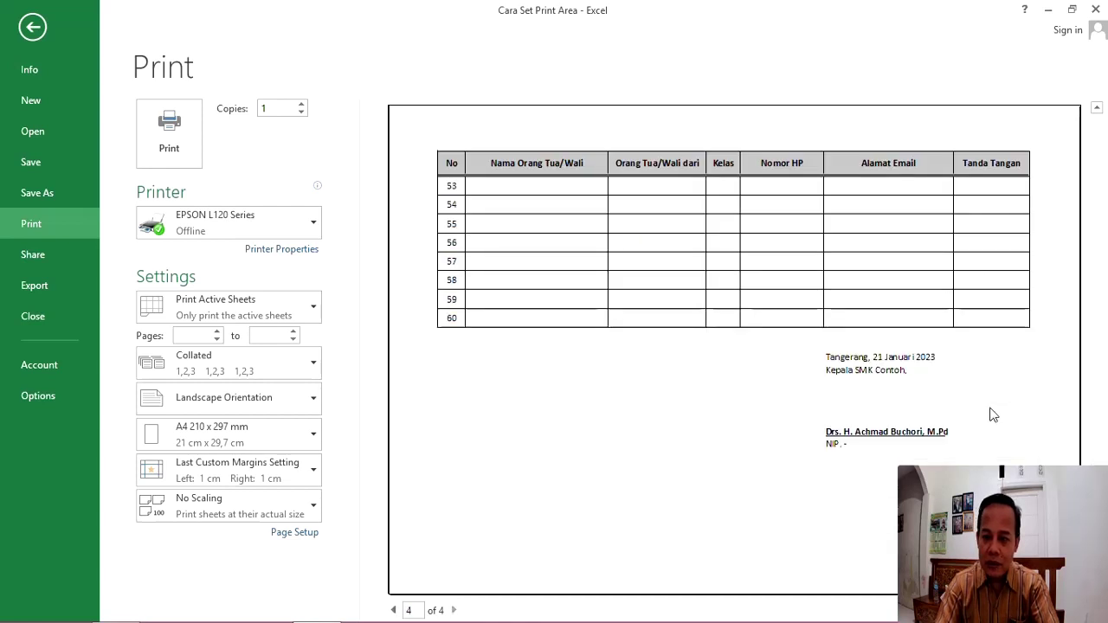
scroll(993, 414, "up", 1)
scroll(992, 413, "up", 1)
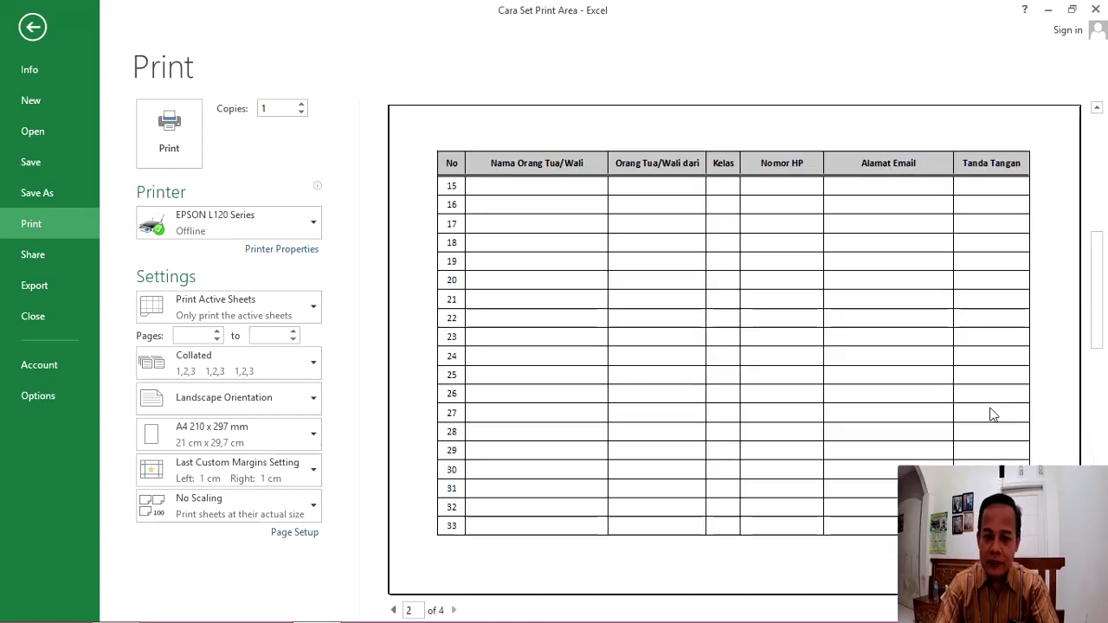
scroll(993, 414, "up", 1)
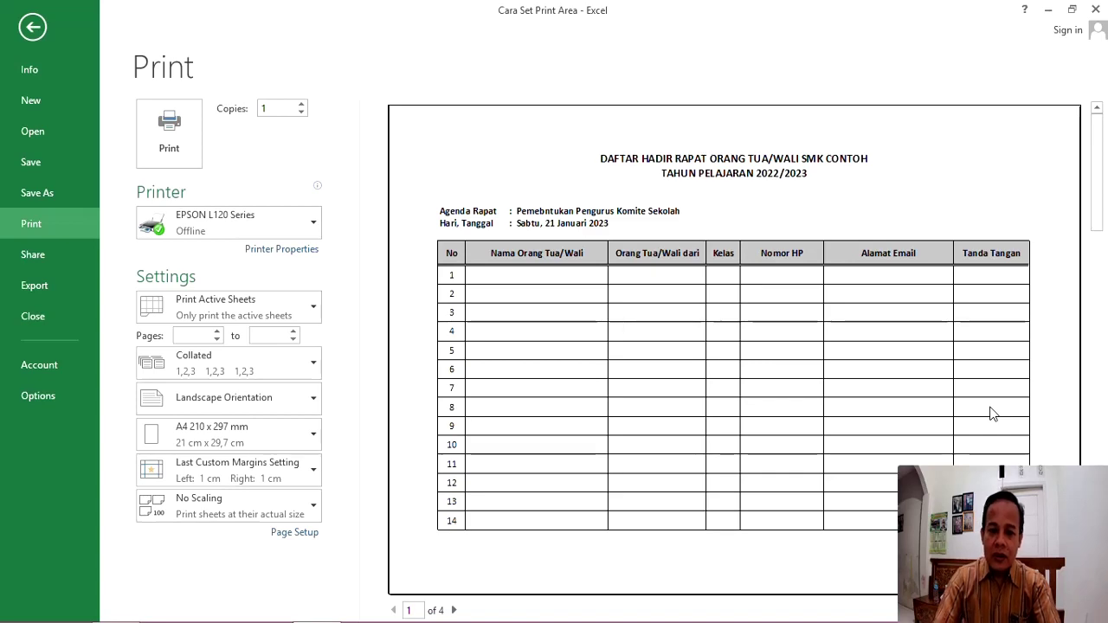
key("Escape")
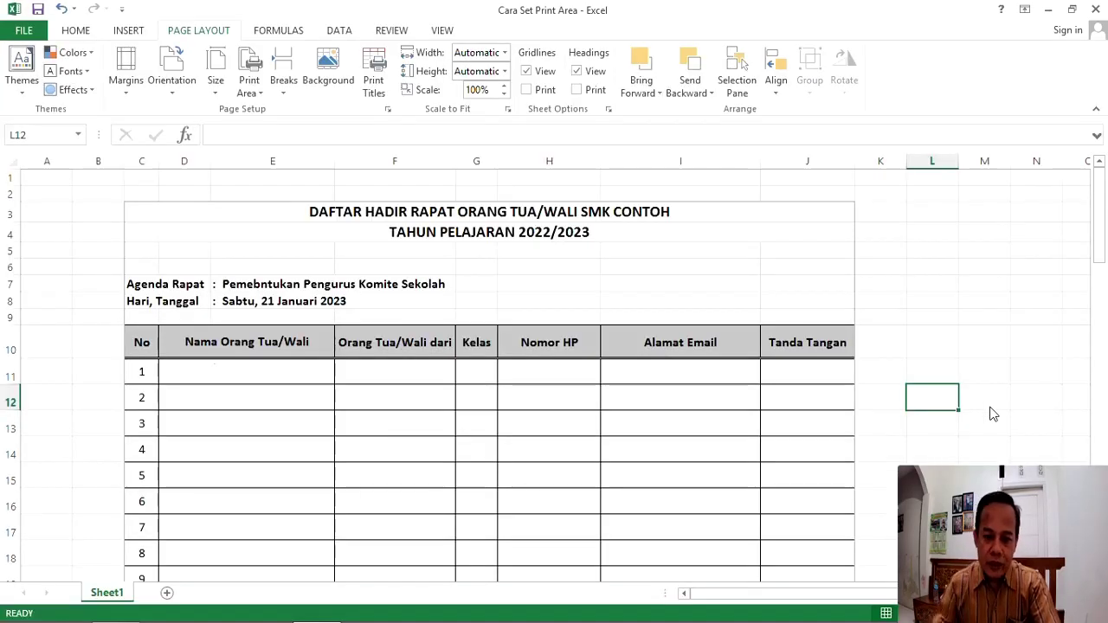
left_click(1036, 557)
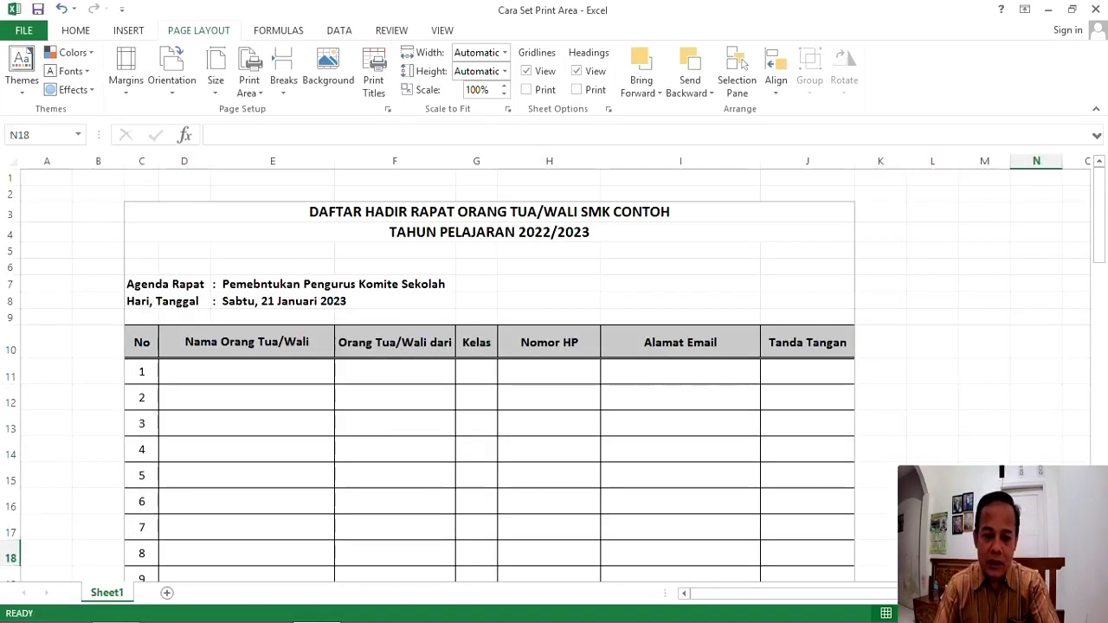